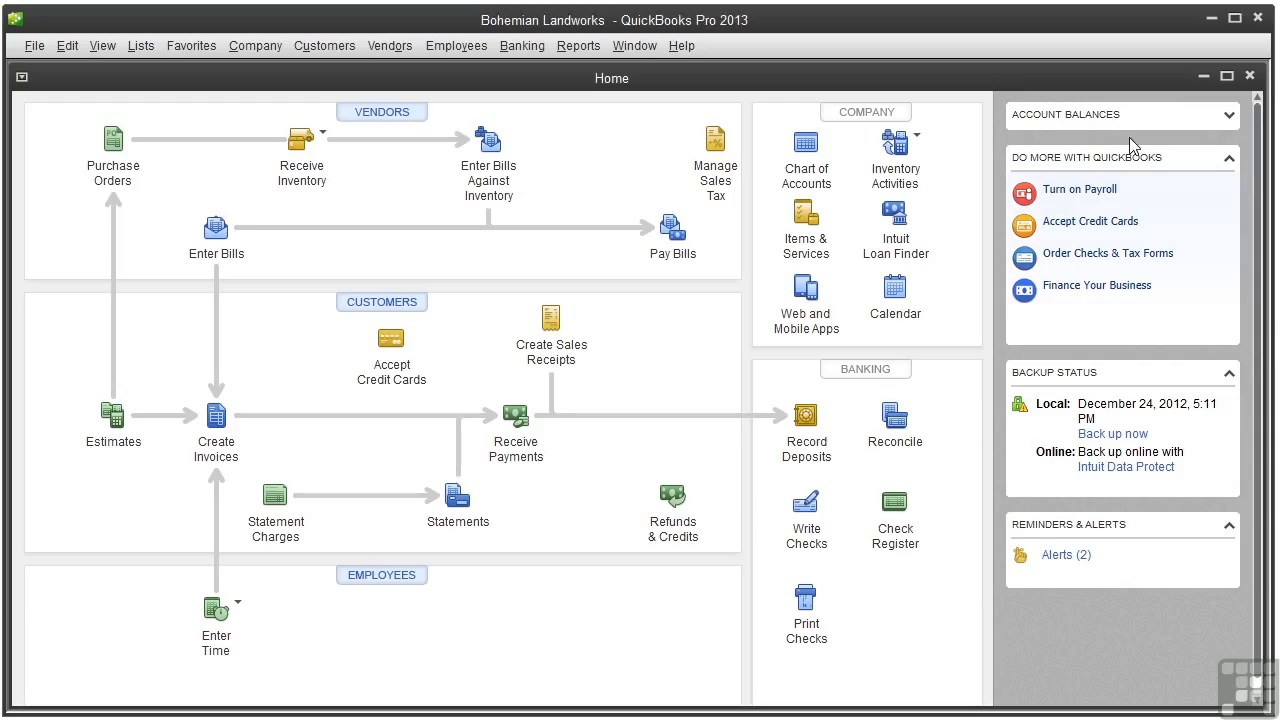
# - List the vendor bill transactions in the Vendor Center and filter them to Open Bills
pyautogui.click(397, 117)
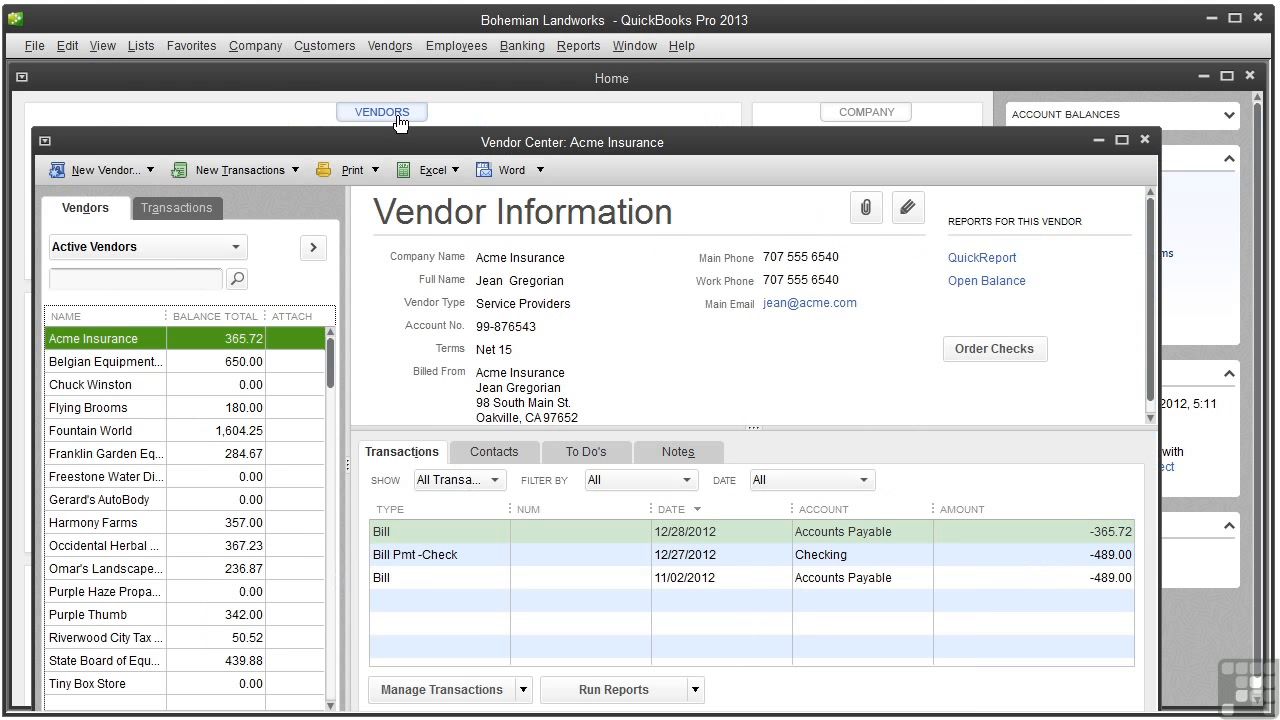
pyautogui.click(206, 212)
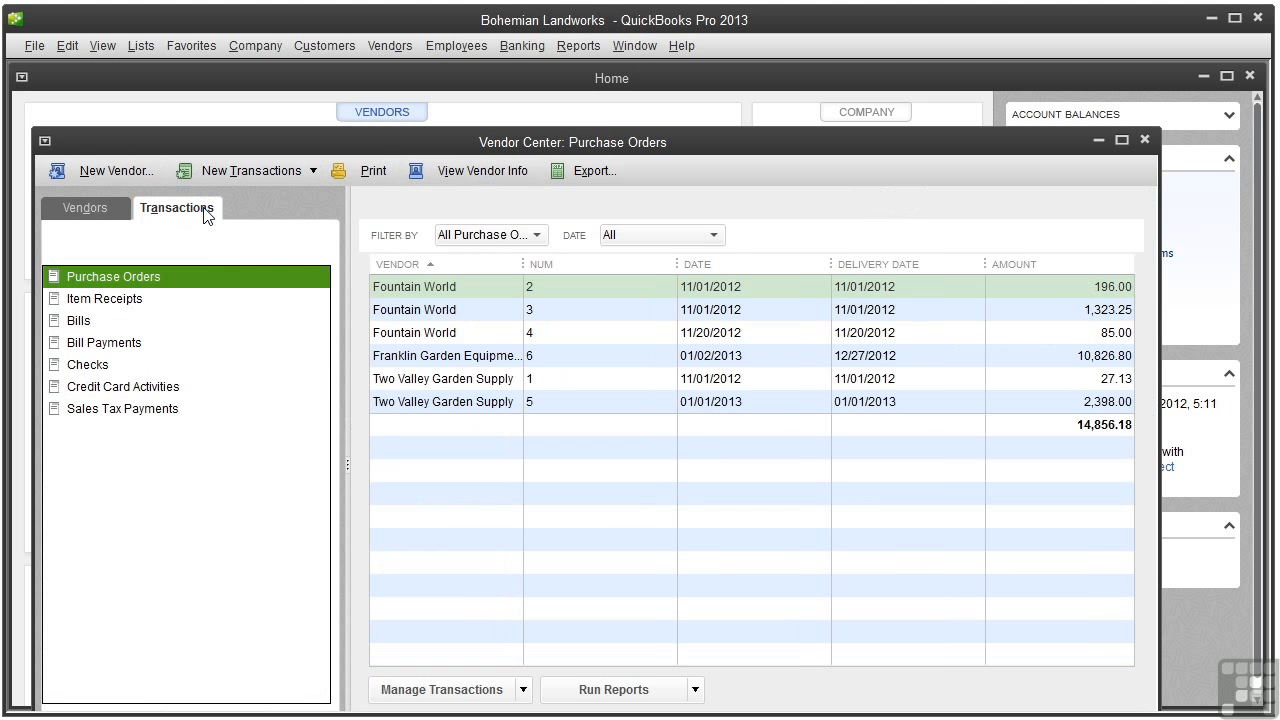
pyautogui.click(80, 322)
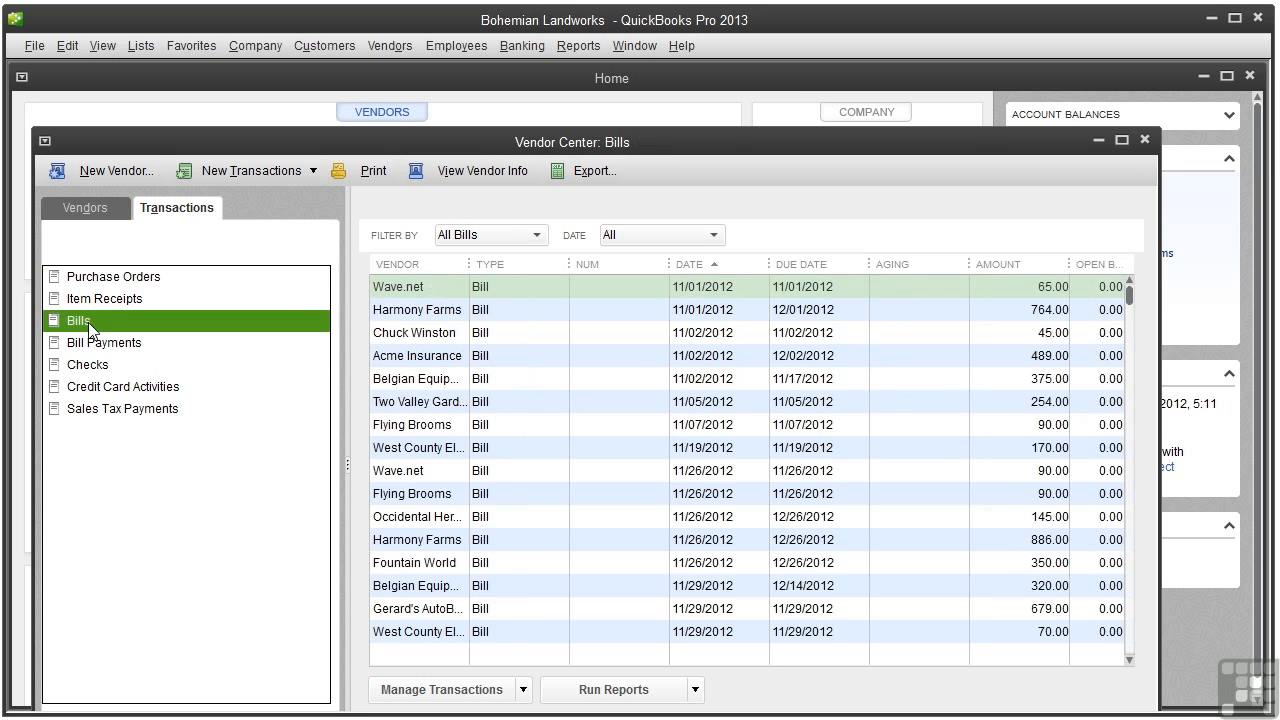
pyautogui.click(538, 236)
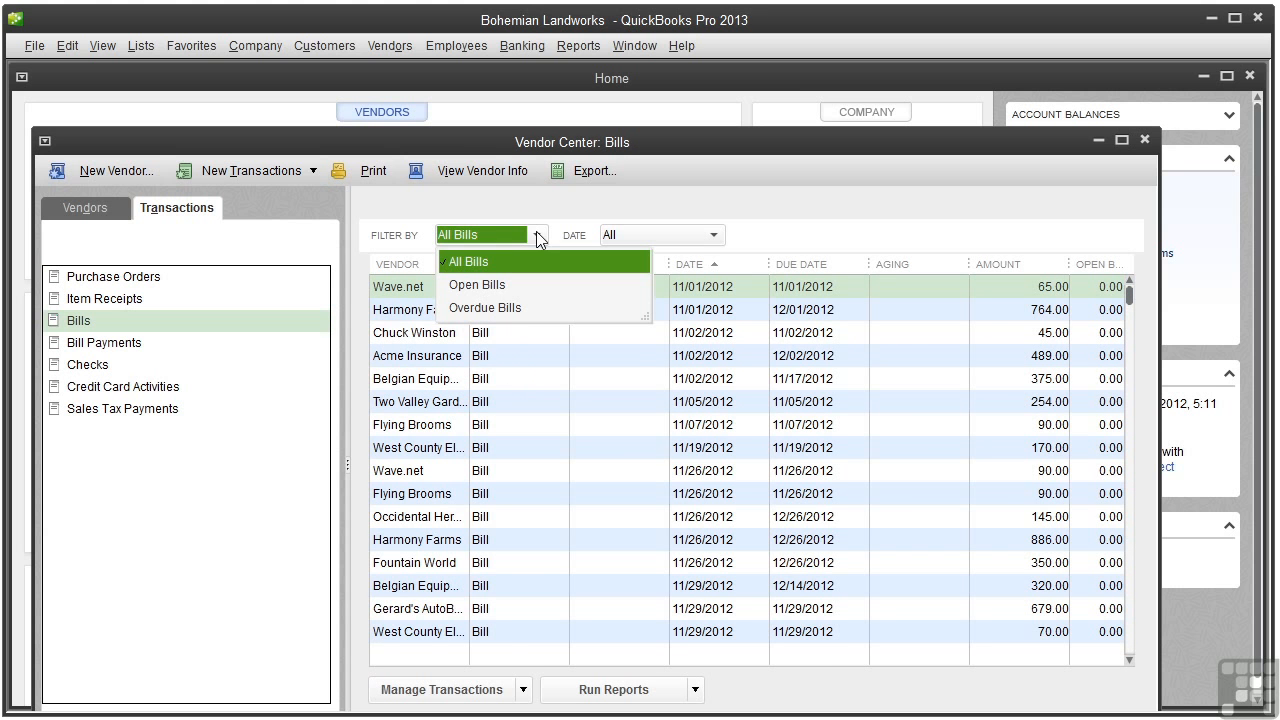
pyautogui.click(527, 288)
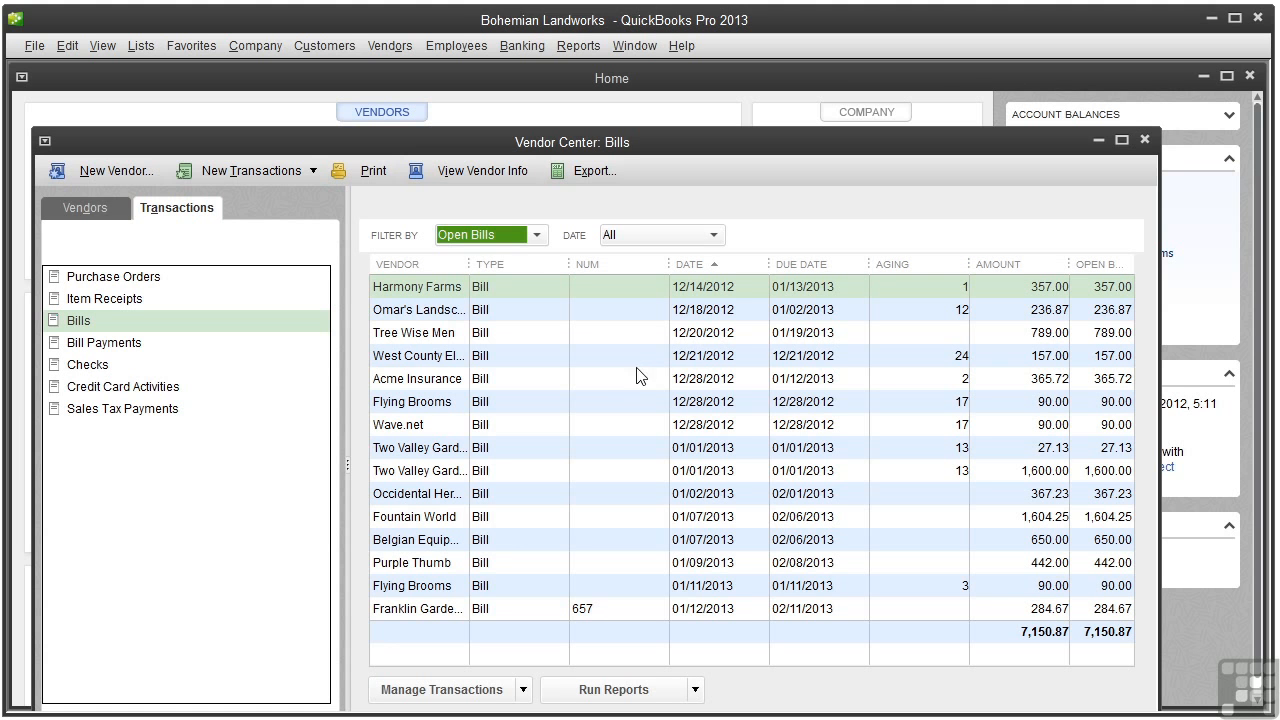
# - View the Acme Insurance bill dated 12/28/2012, and close it along with the Vendor Center
pyautogui.doubleClick(668, 378)
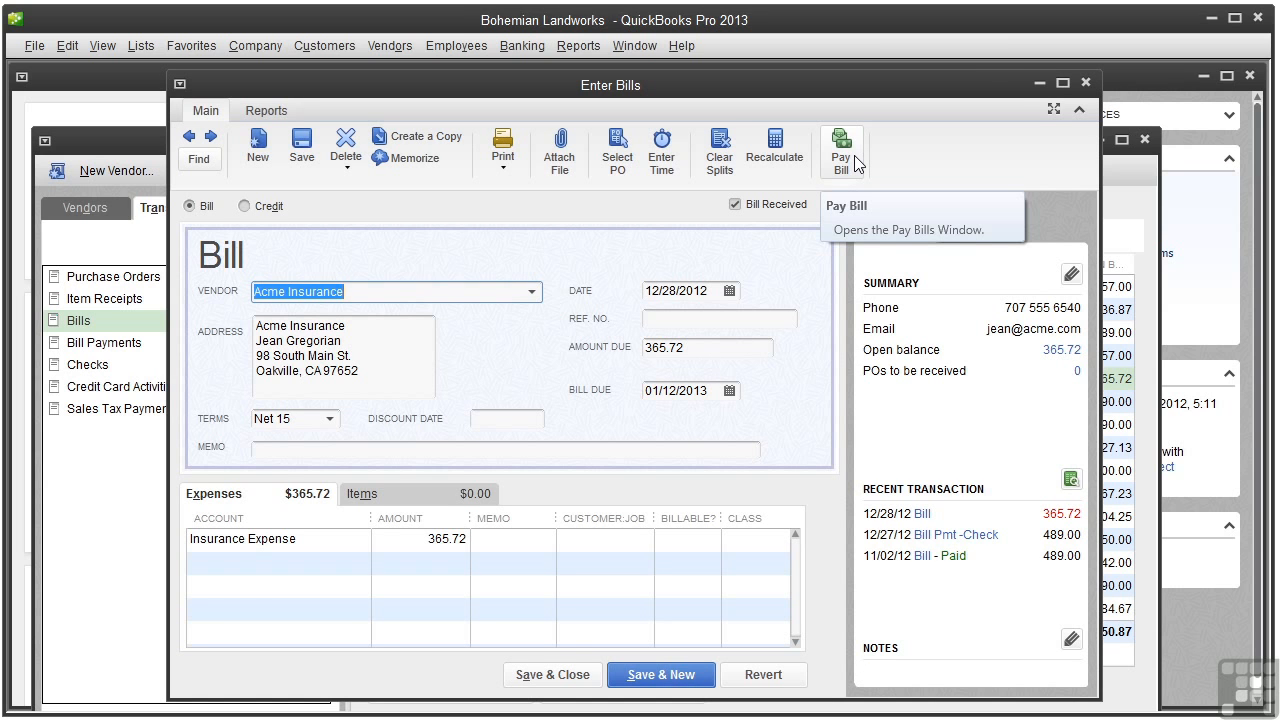
pyautogui.click(1087, 84)
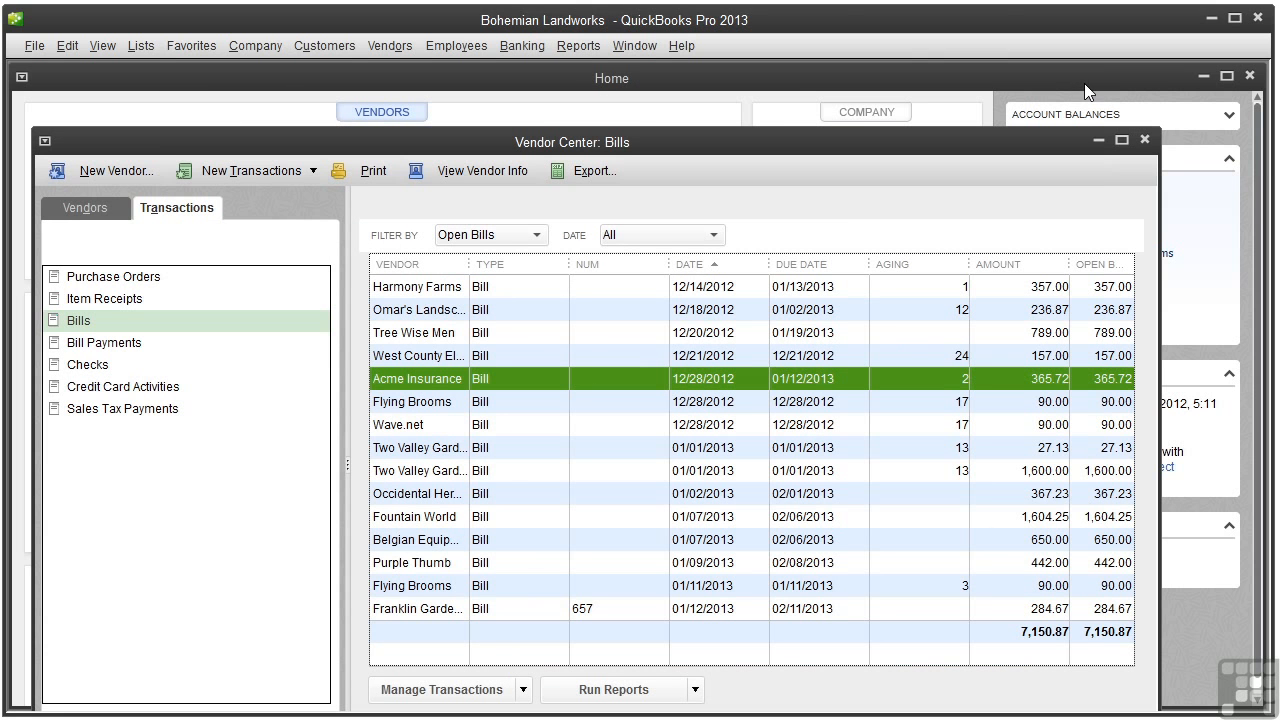
pyautogui.click(1144, 138)
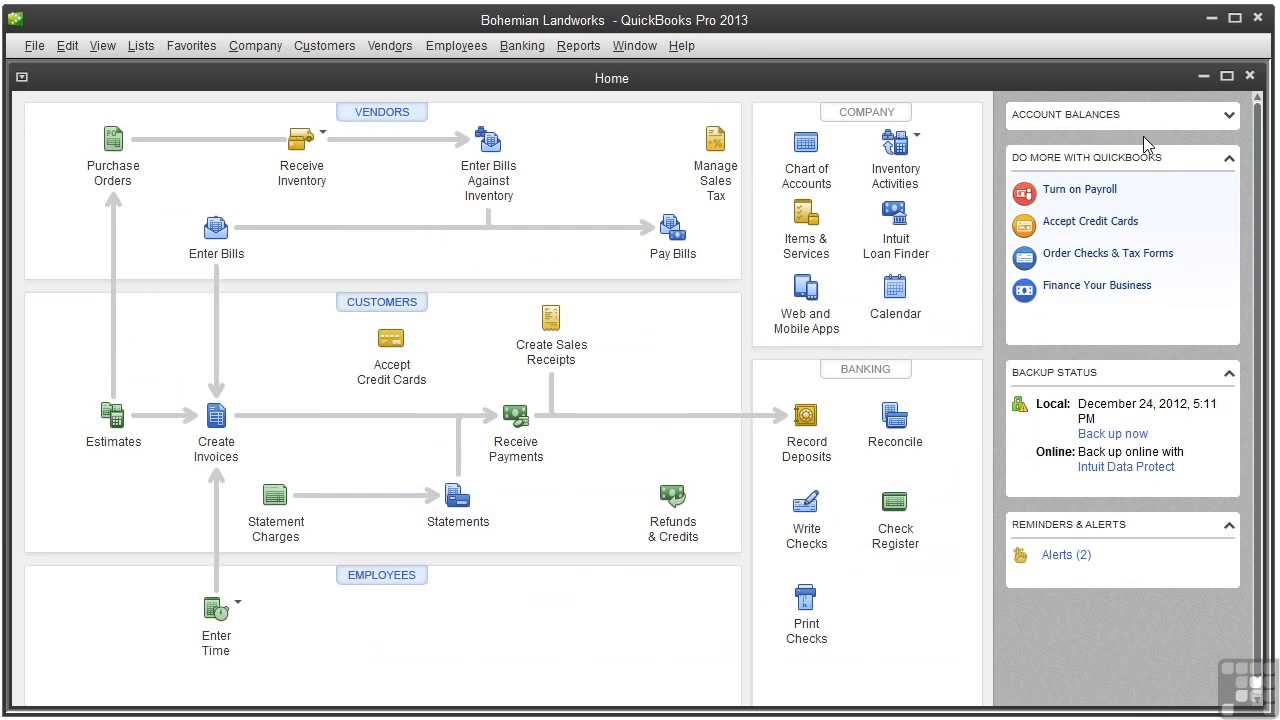
# - Open Pay Bills and show all bills for all vendors, sorted by Due Date
pyautogui.click(676, 235)
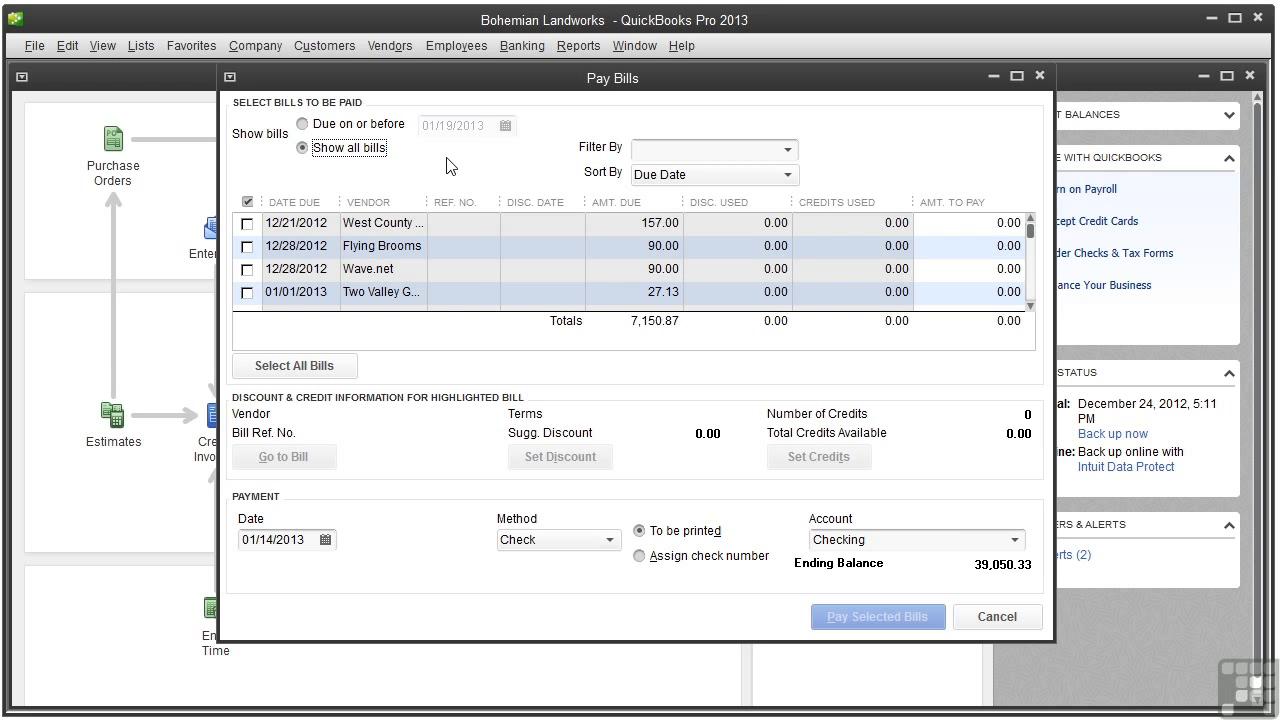
pyautogui.click(301, 125)
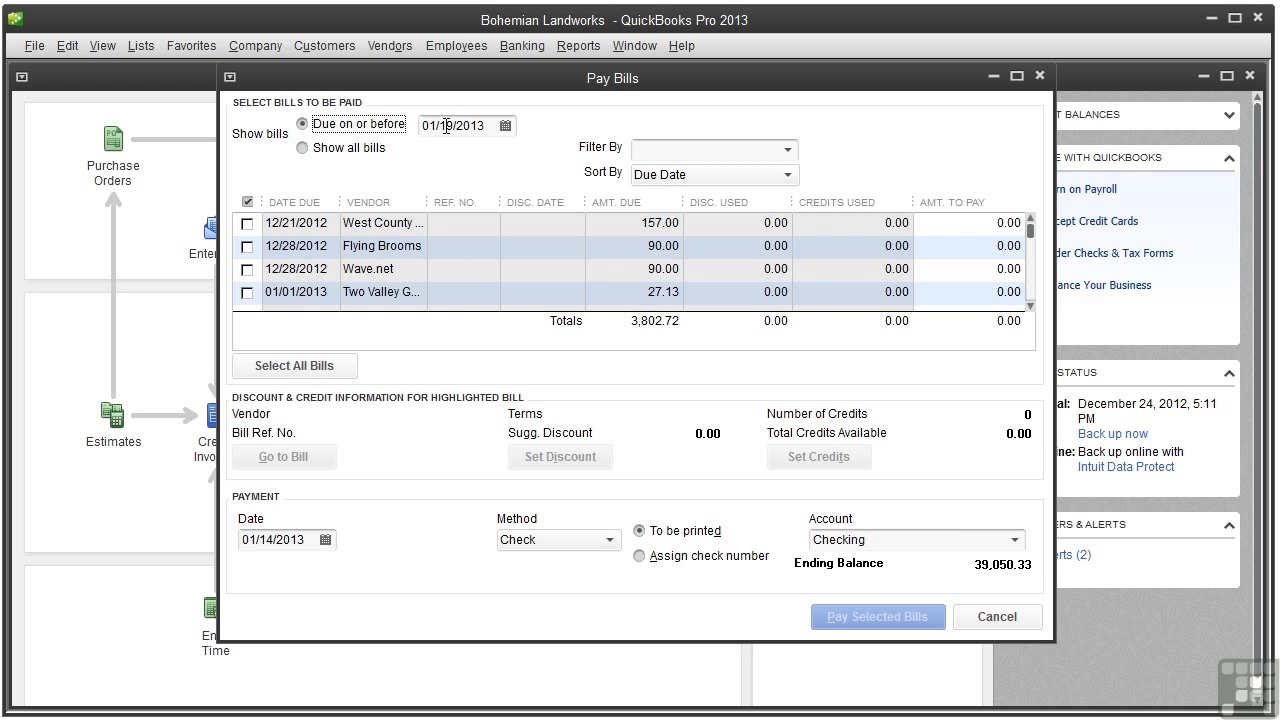
pyautogui.click(303, 149)
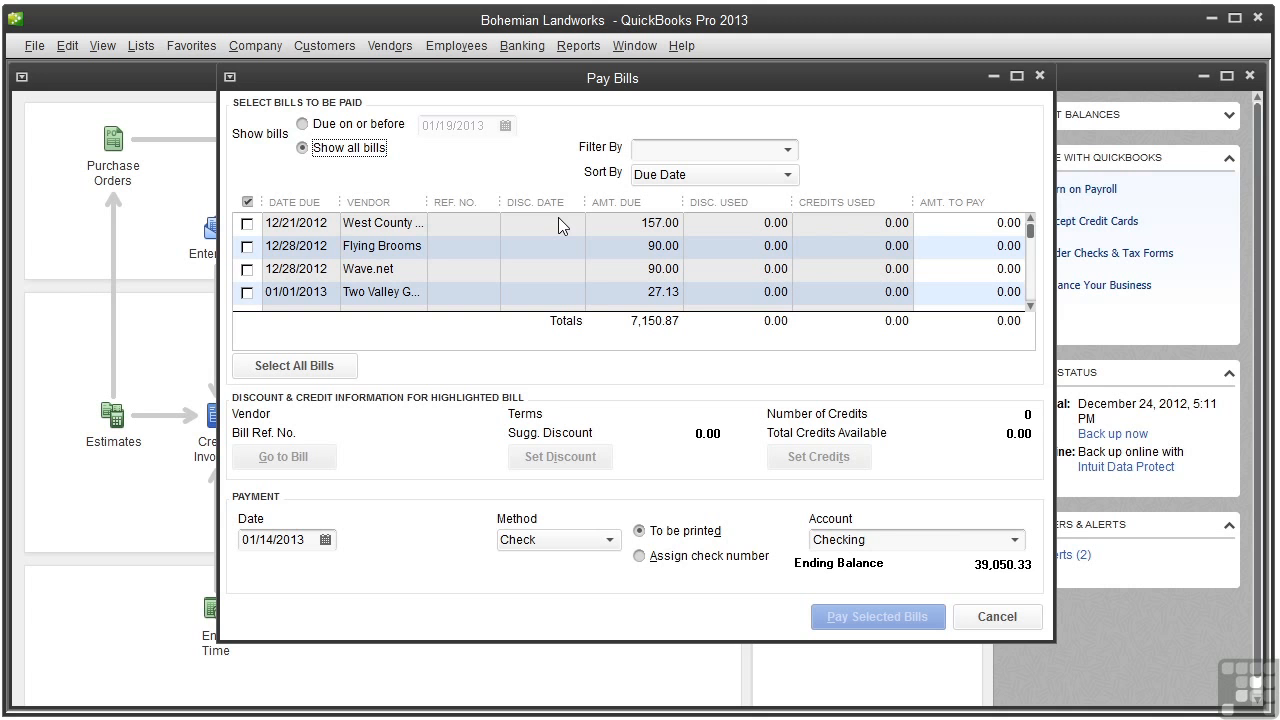
pyautogui.click(790, 150)
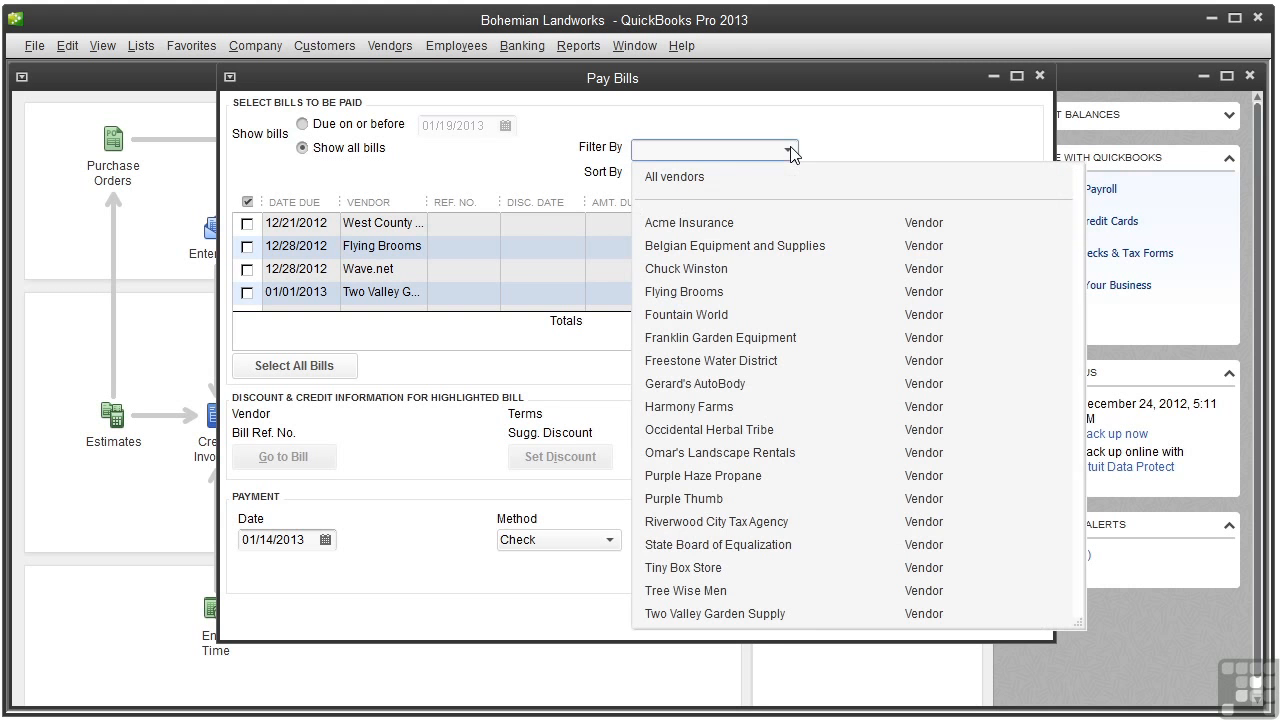
pyautogui.click(688, 178)
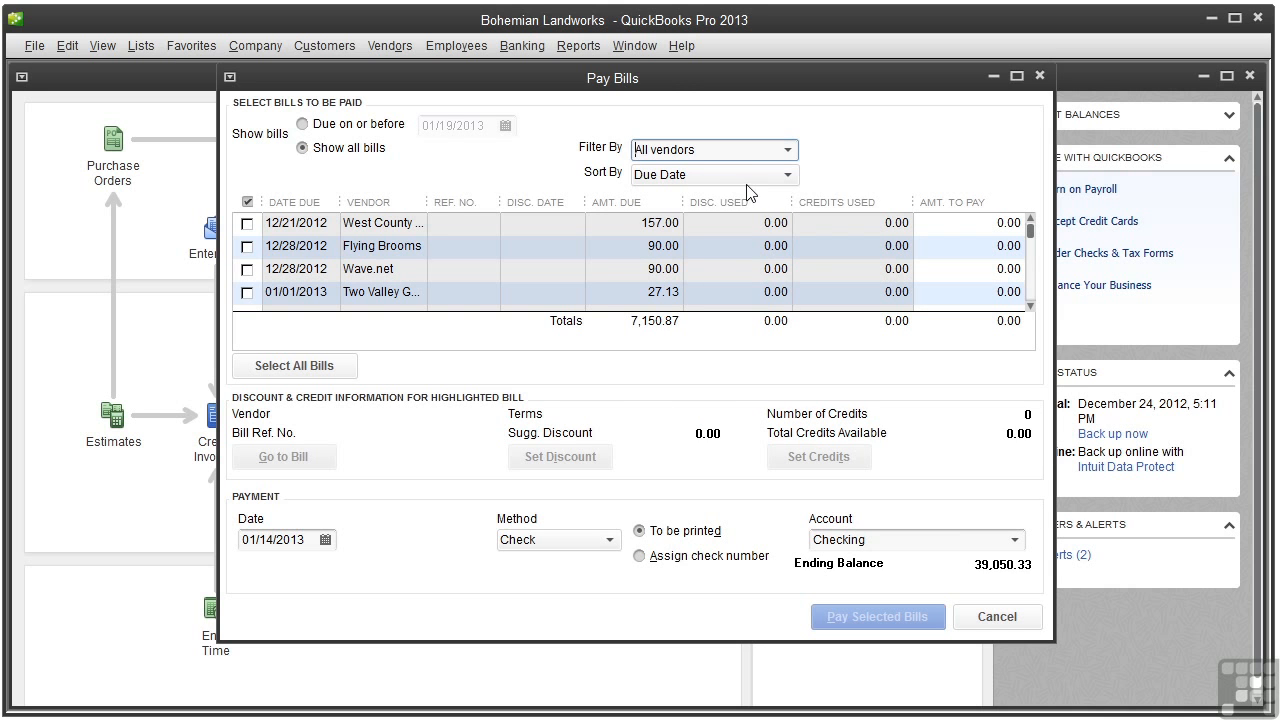
pyautogui.click(788, 176)
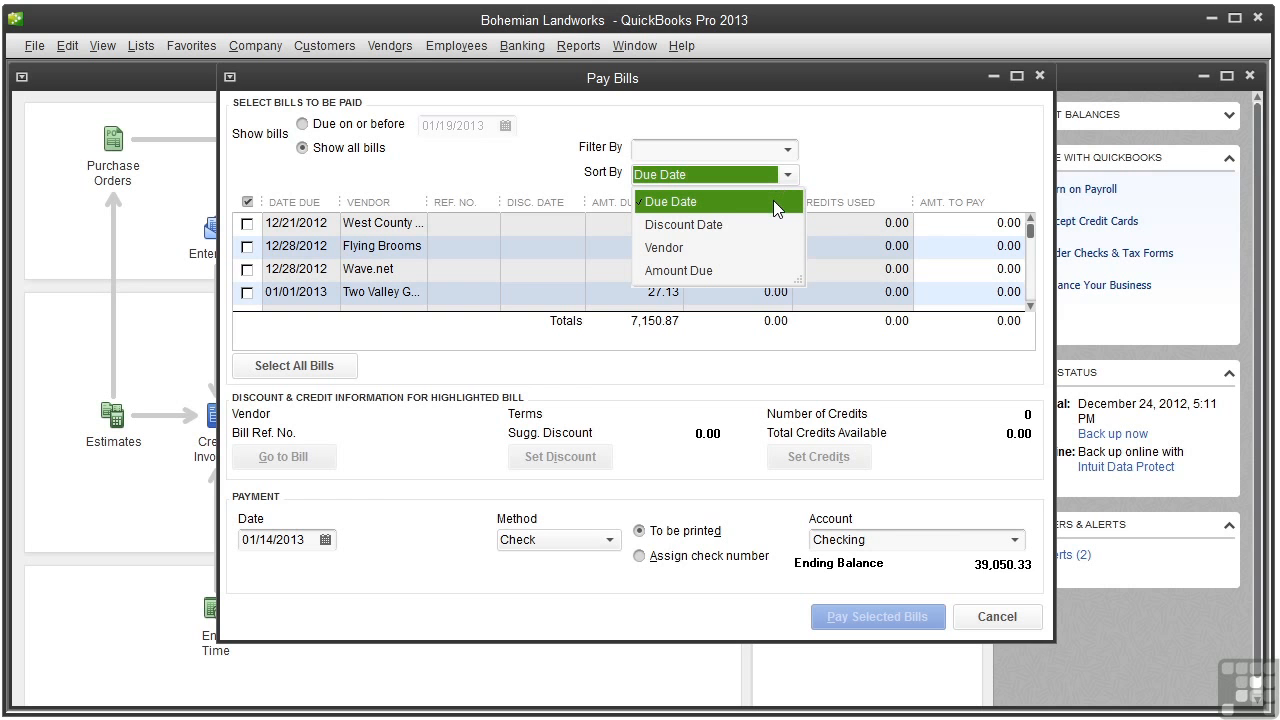
pyautogui.click(773, 201)
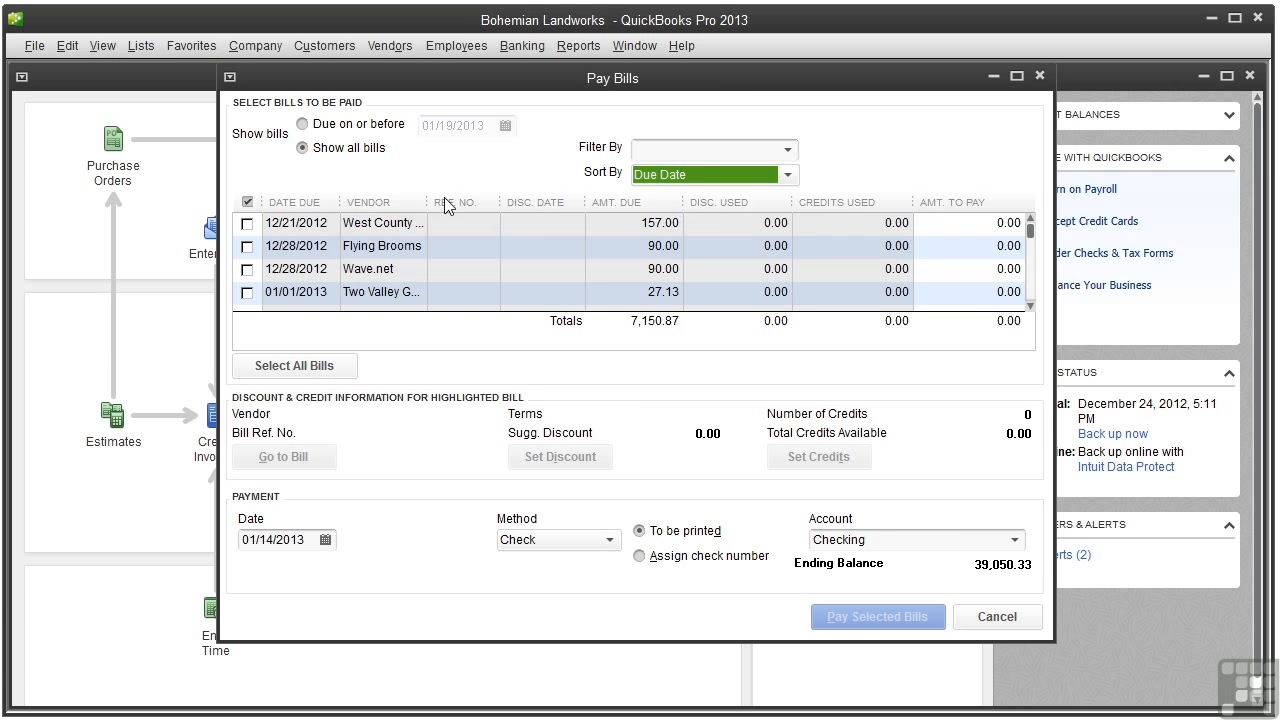
# - Select the West County Electrical, Wave.net and 1,600.00 Two Valley Garden Supply bills for payment
pyautogui.click(247, 223)
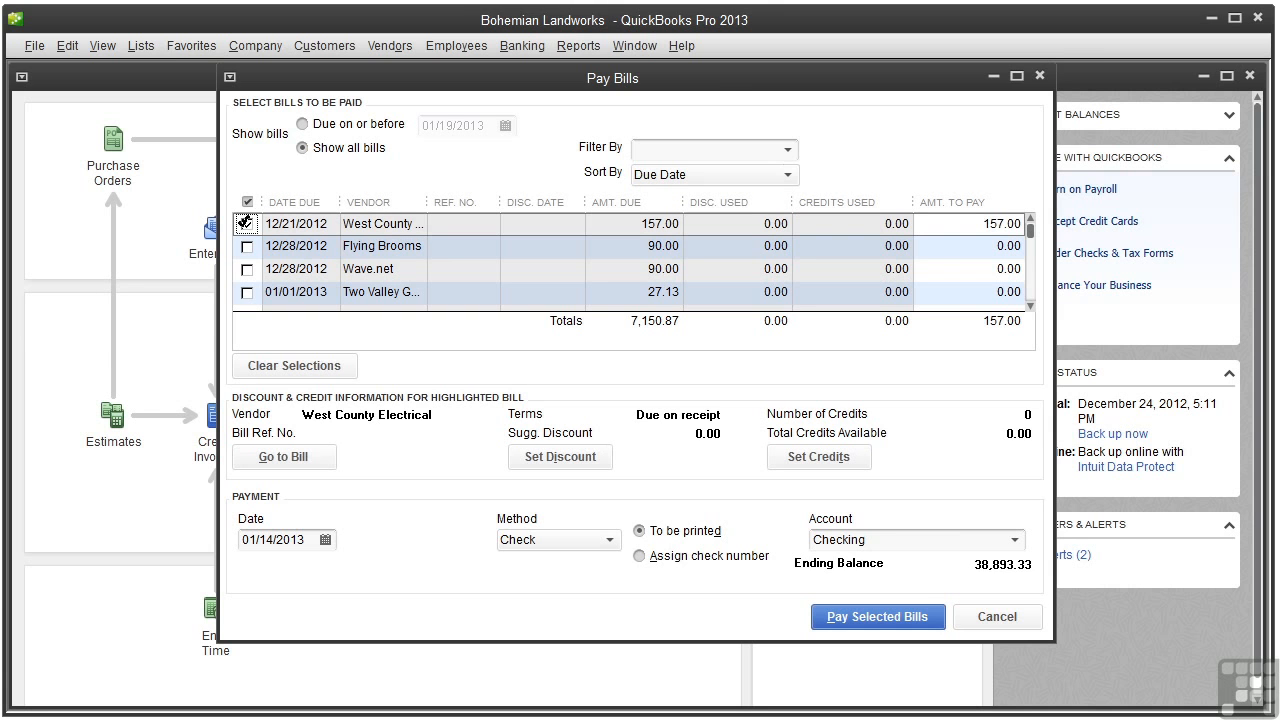
pyautogui.click(247, 269)
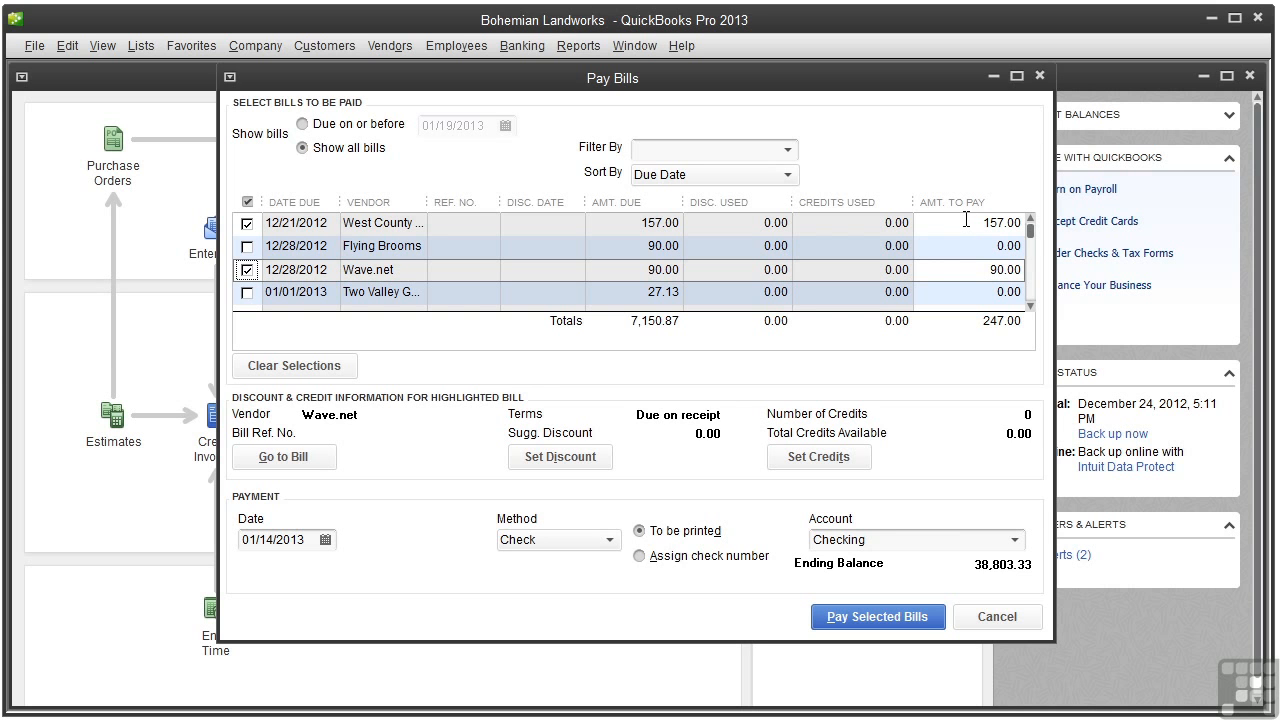
pyautogui.scroll(-2, 1035, 247)
pyautogui.scroll(-2, 1035, 247)
pyautogui.click(247, 224)
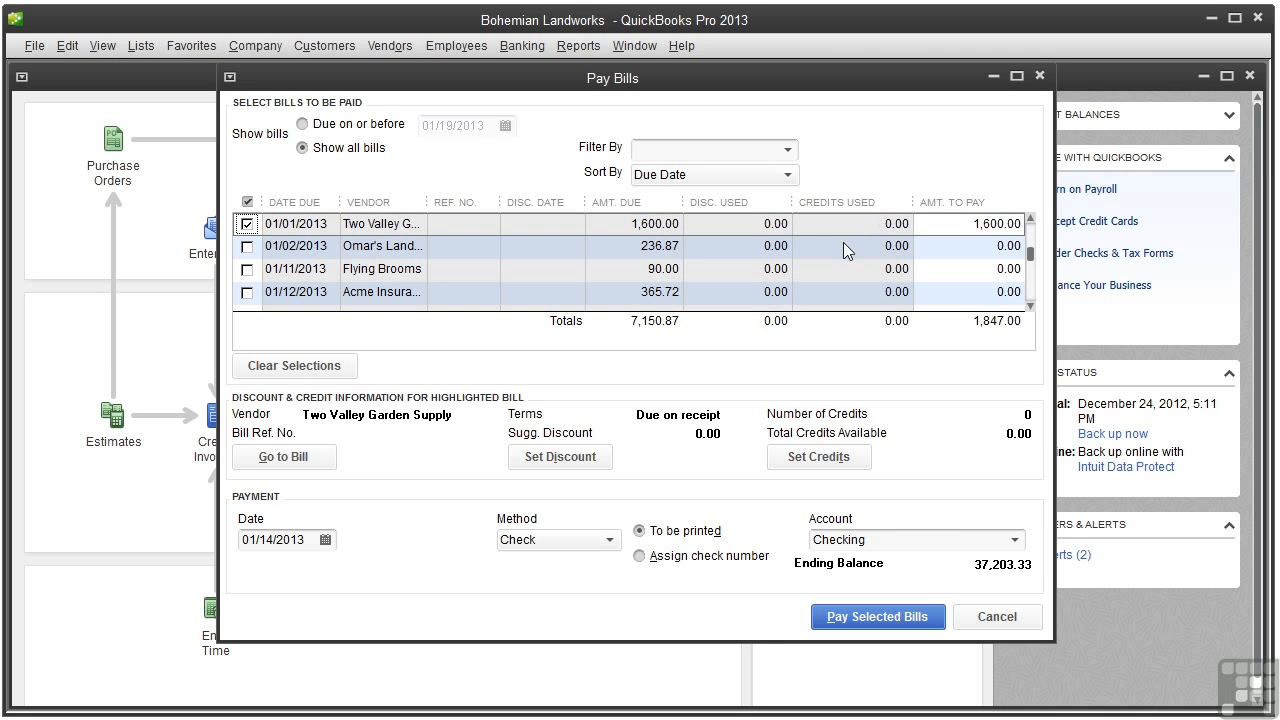
# - Set the amount to pay on the selected Two Valley Garden Supply bill to 800.00
pyautogui.click(988, 224)
pyautogui.moveTo(986, 224); pyautogui.dragTo(977, 223)
pyautogui.write('8')
pyautogui.click(458, 293)
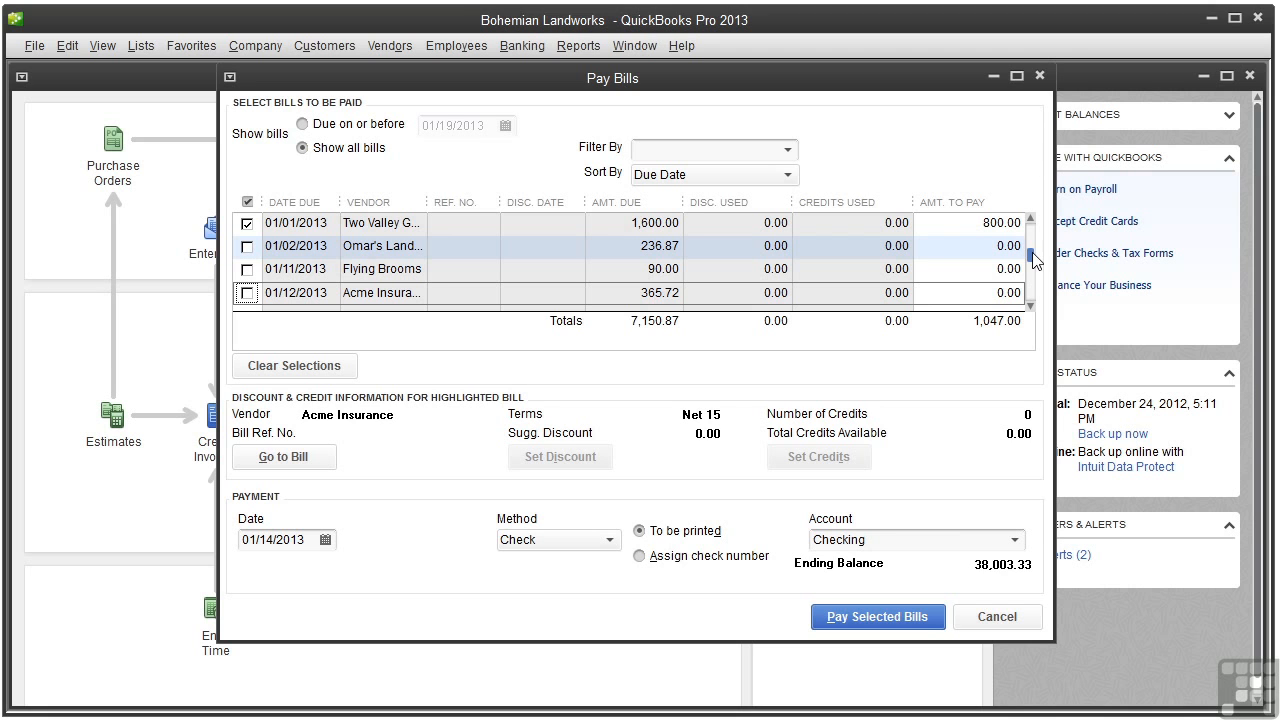
# - Select the Fountain World and Occidental Herbal Tribe bills for payment, and check the latter's discount settings without changing them
pyautogui.moveTo(1034, 260); pyautogui.dragTo(1034, 288)
pyautogui.click(248, 268)
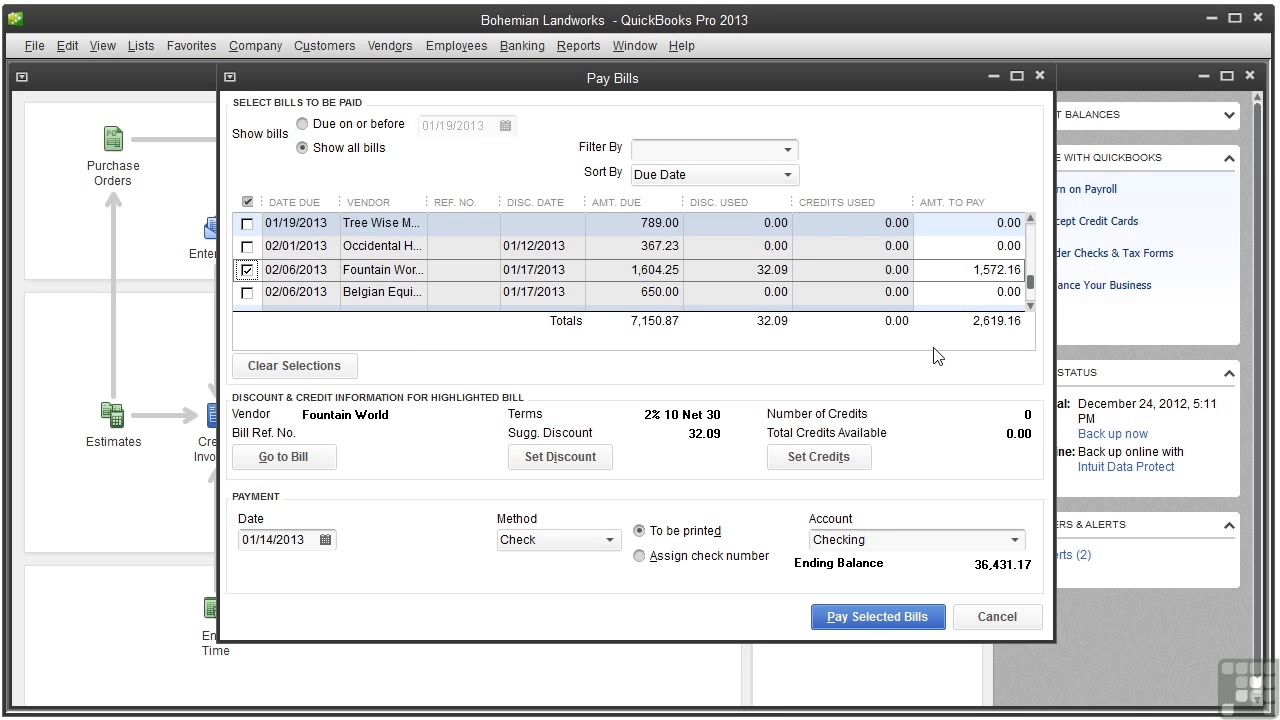
pyautogui.click(247, 246)
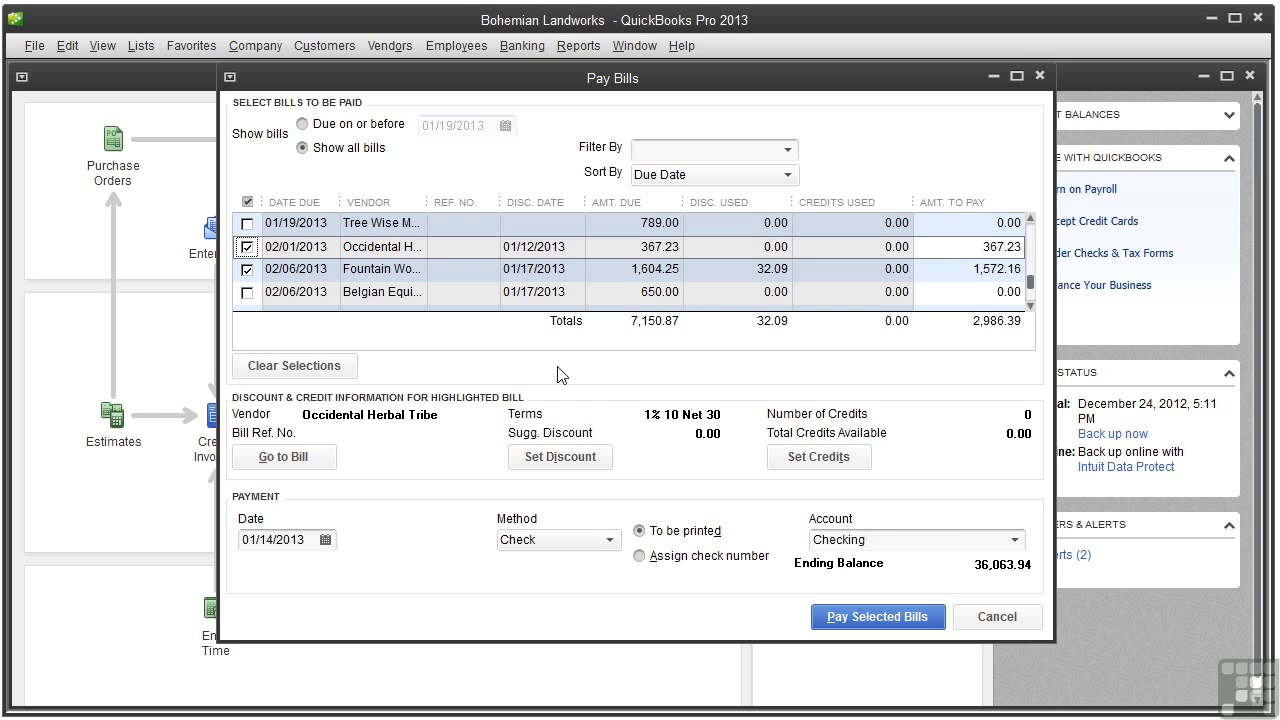
pyautogui.click(573, 461)
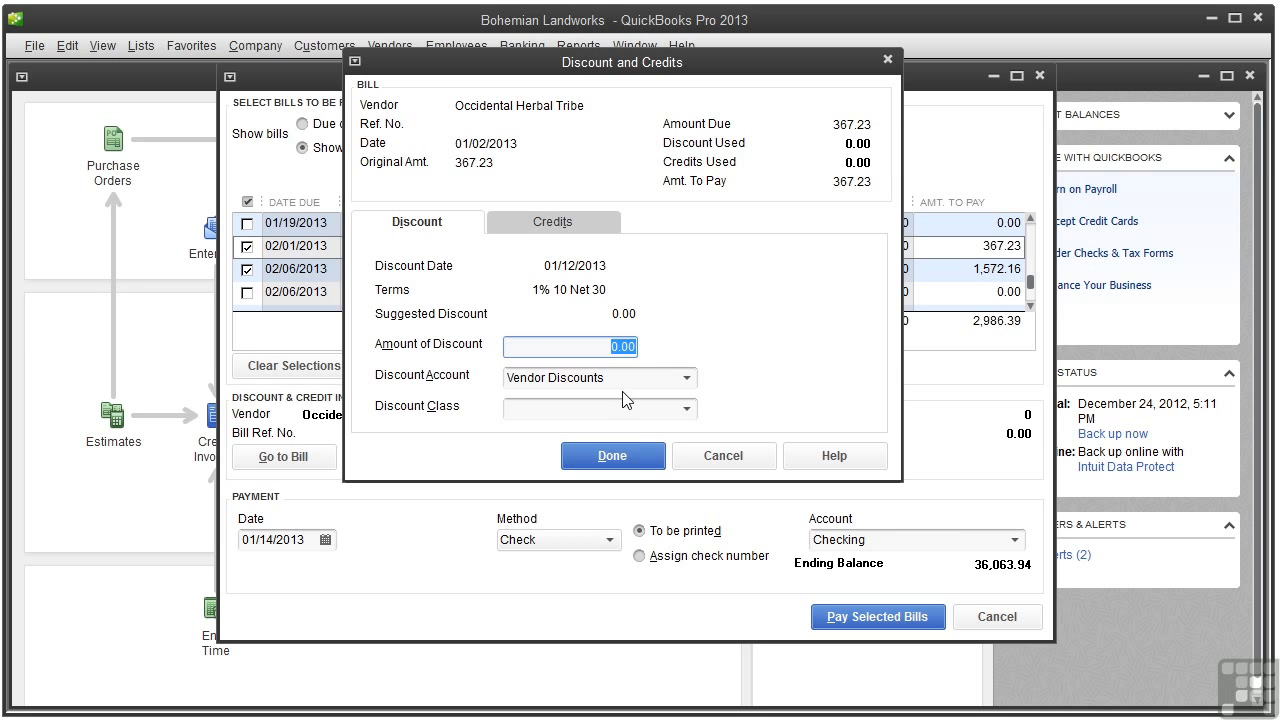
pyautogui.click(722, 457)
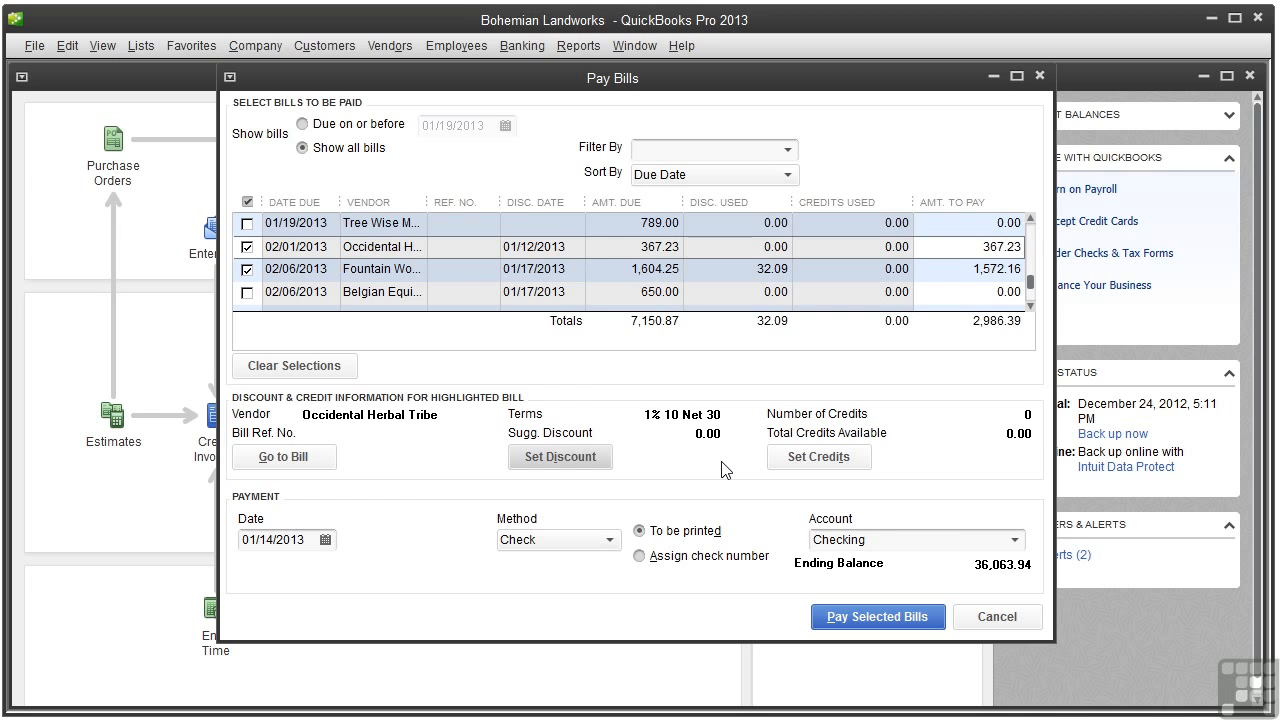
# - Select the Purple Thumb bill for payment and apply 50.00 of the vendor's available credit to it
pyautogui.scroll(-2, 268, 272)
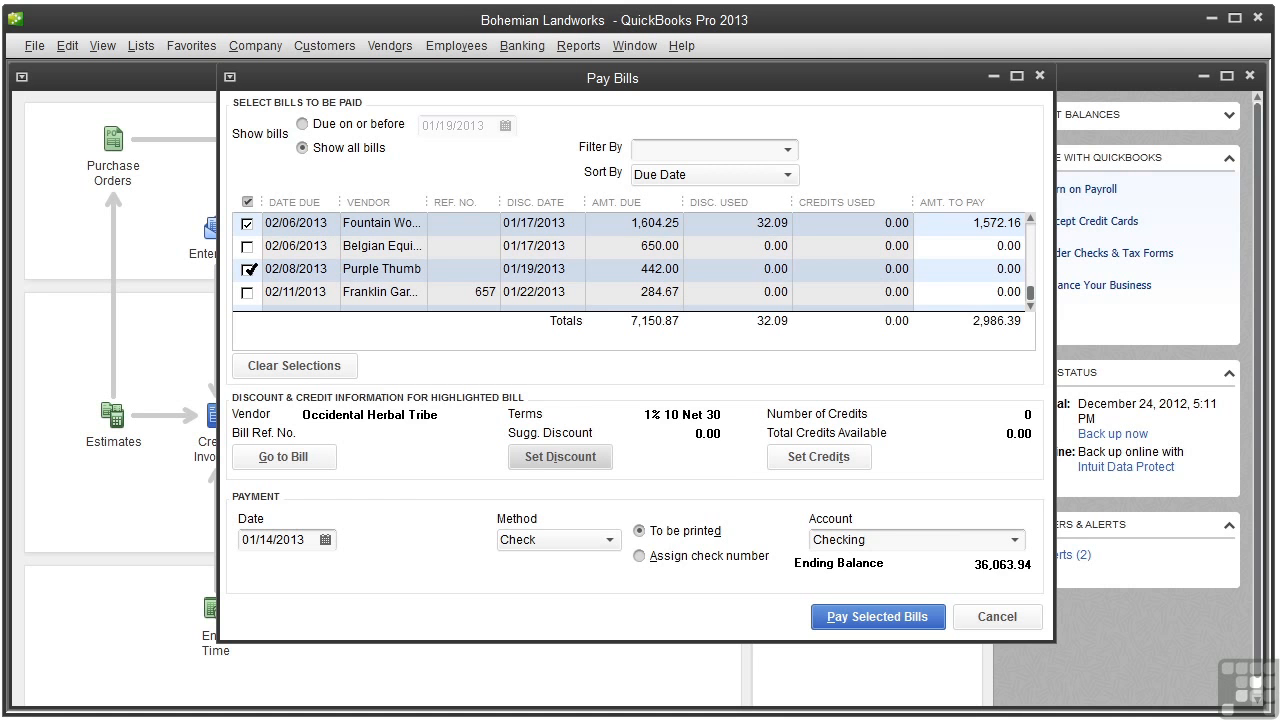
pyautogui.click(248, 269)
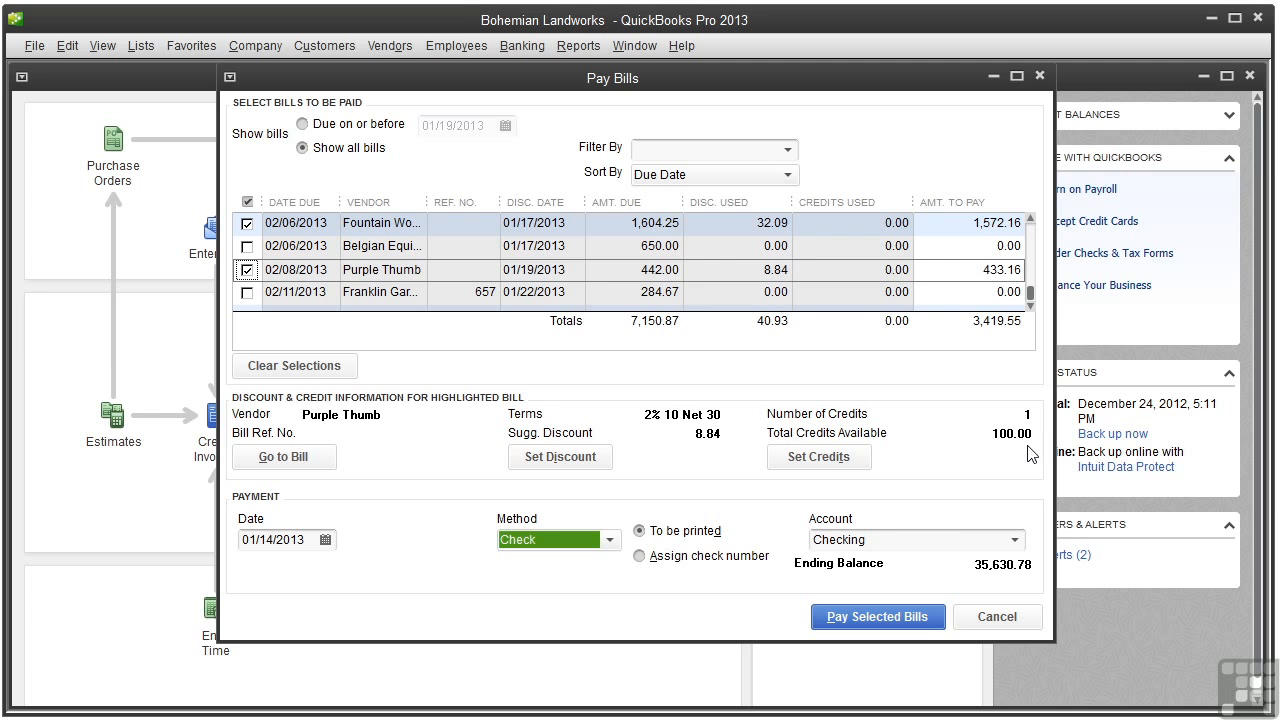
pyautogui.click(832, 460)
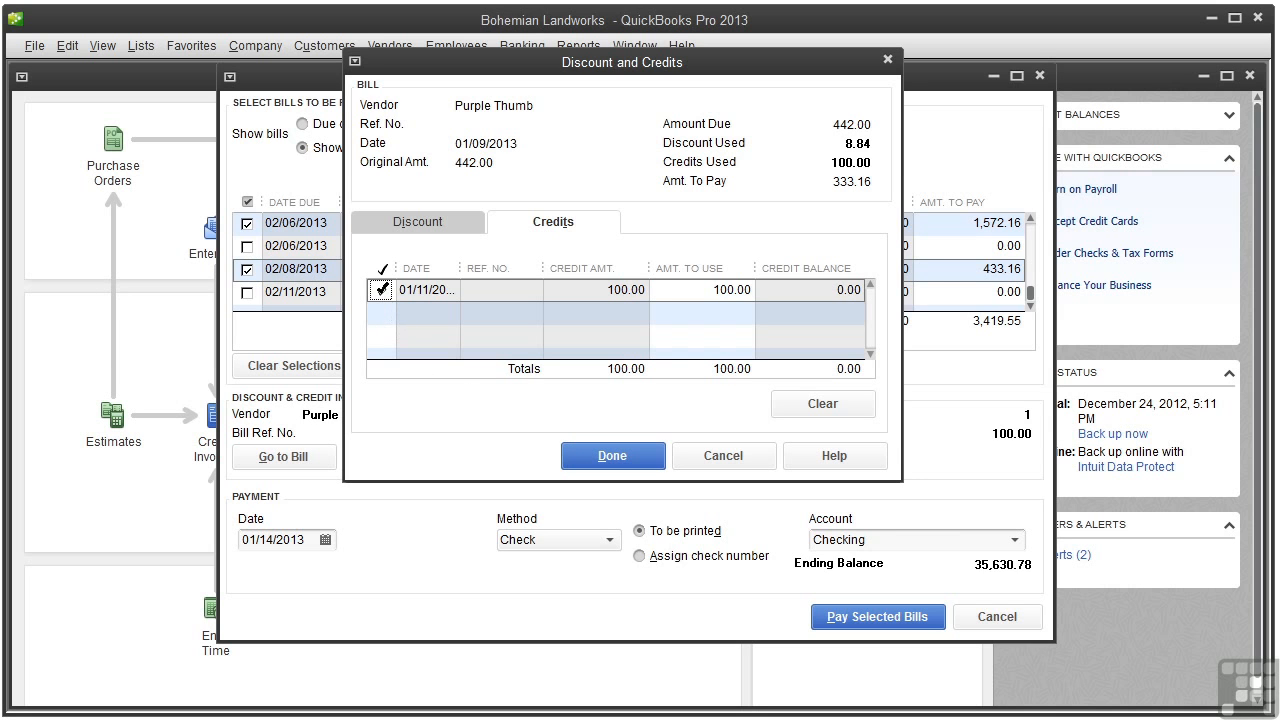
pyautogui.click(382, 290)
pyautogui.click(382, 290)
pyautogui.moveTo(728, 289); pyautogui.dragTo(714, 287)
pyautogui.write('5')
pyautogui.press('Return')
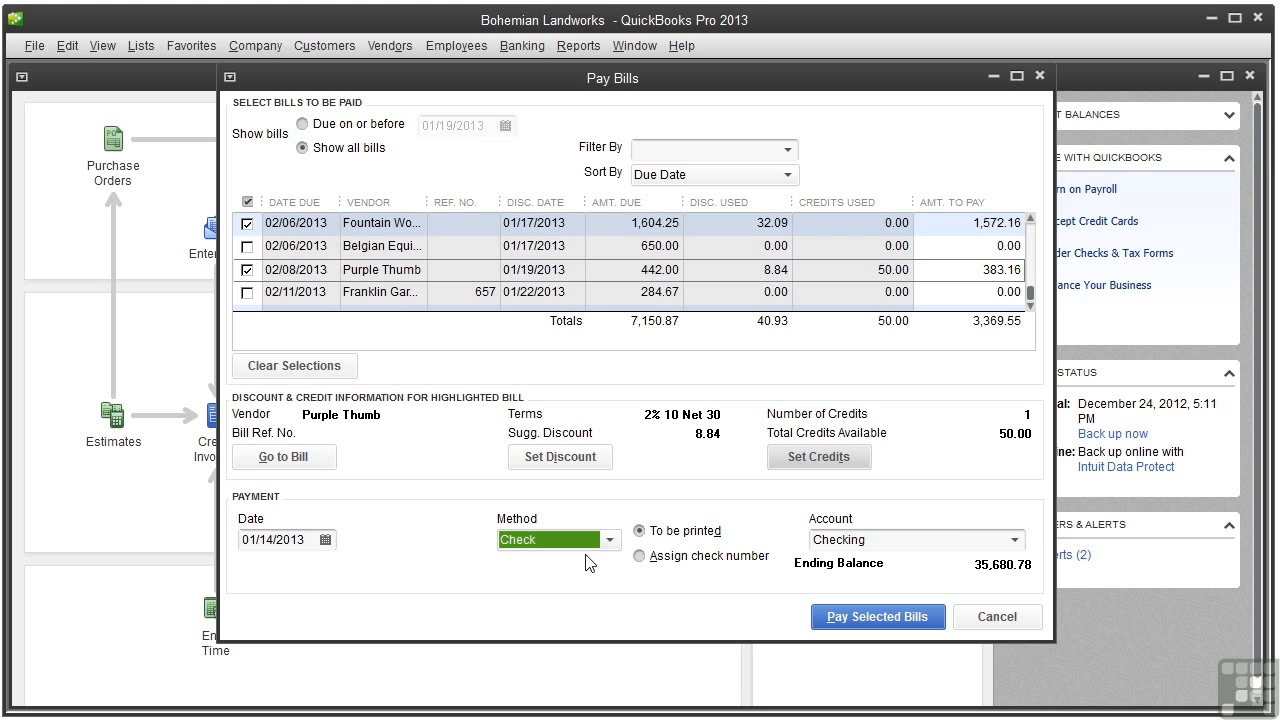
# - Pay the selected bills with the Check method, marked to be printed, and close the payment summary
pyautogui.click(609, 540)
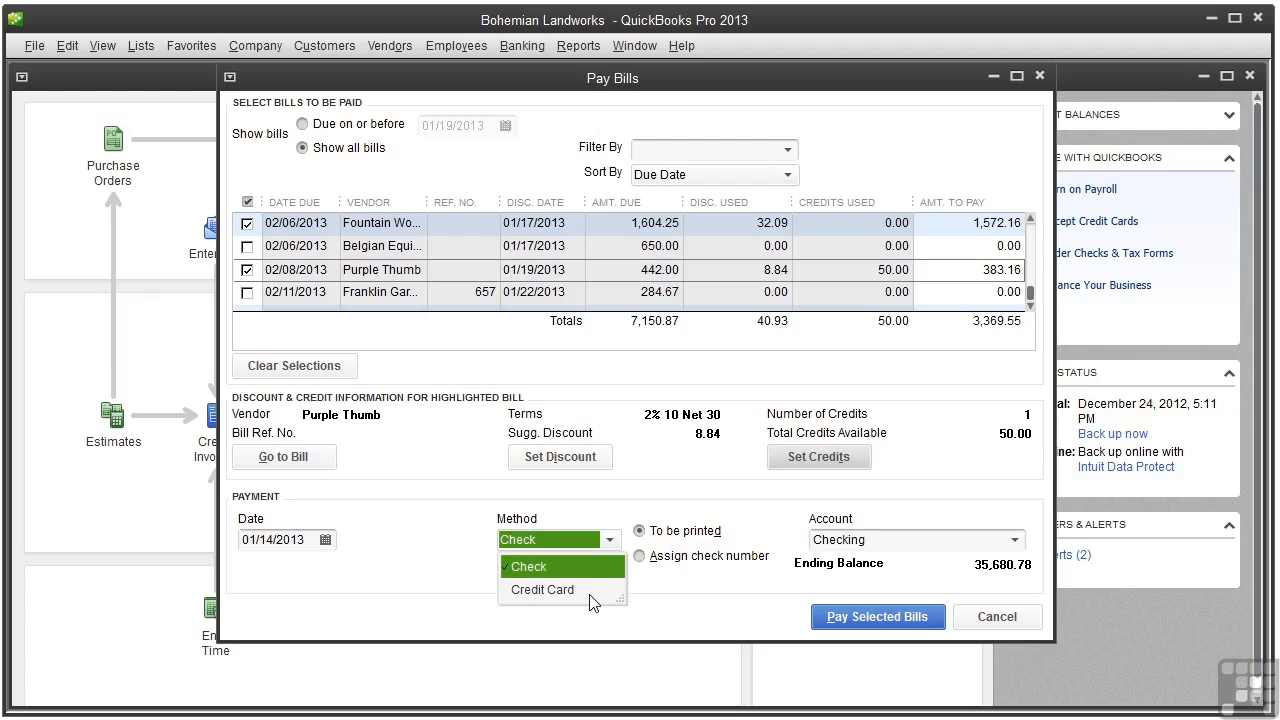
pyautogui.click(597, 568)
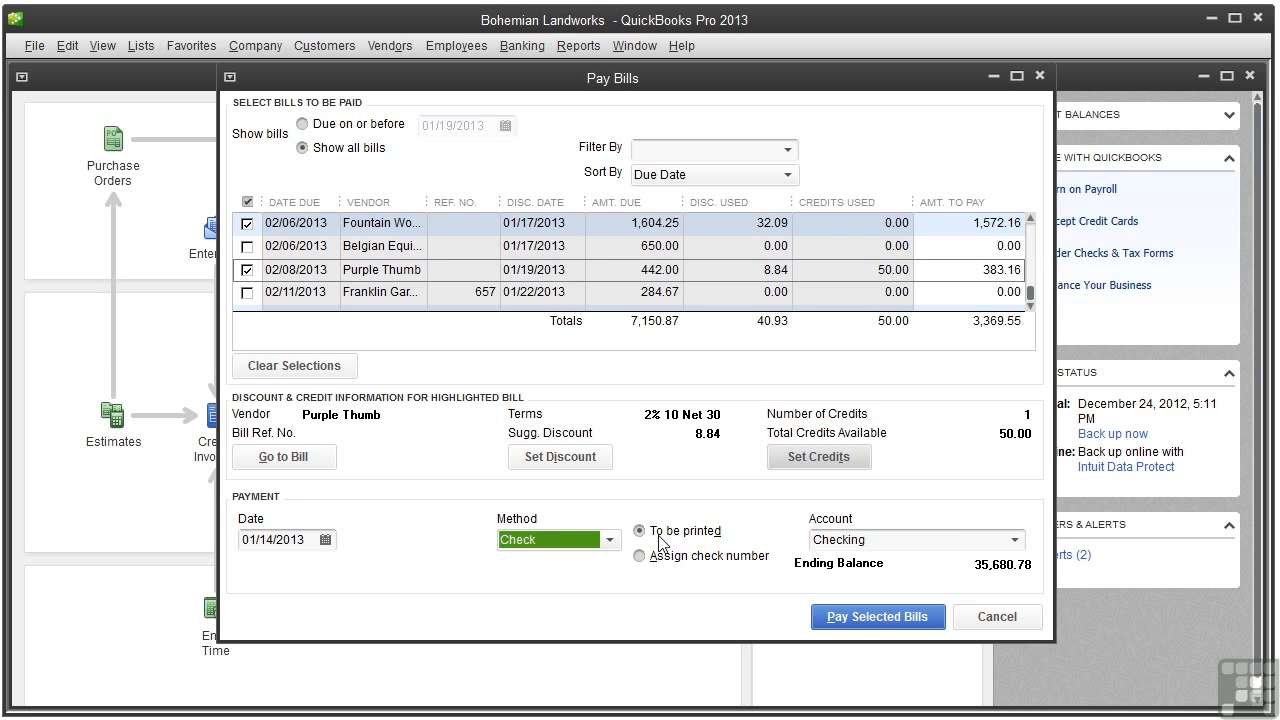
pyautogui.click(640, 557)
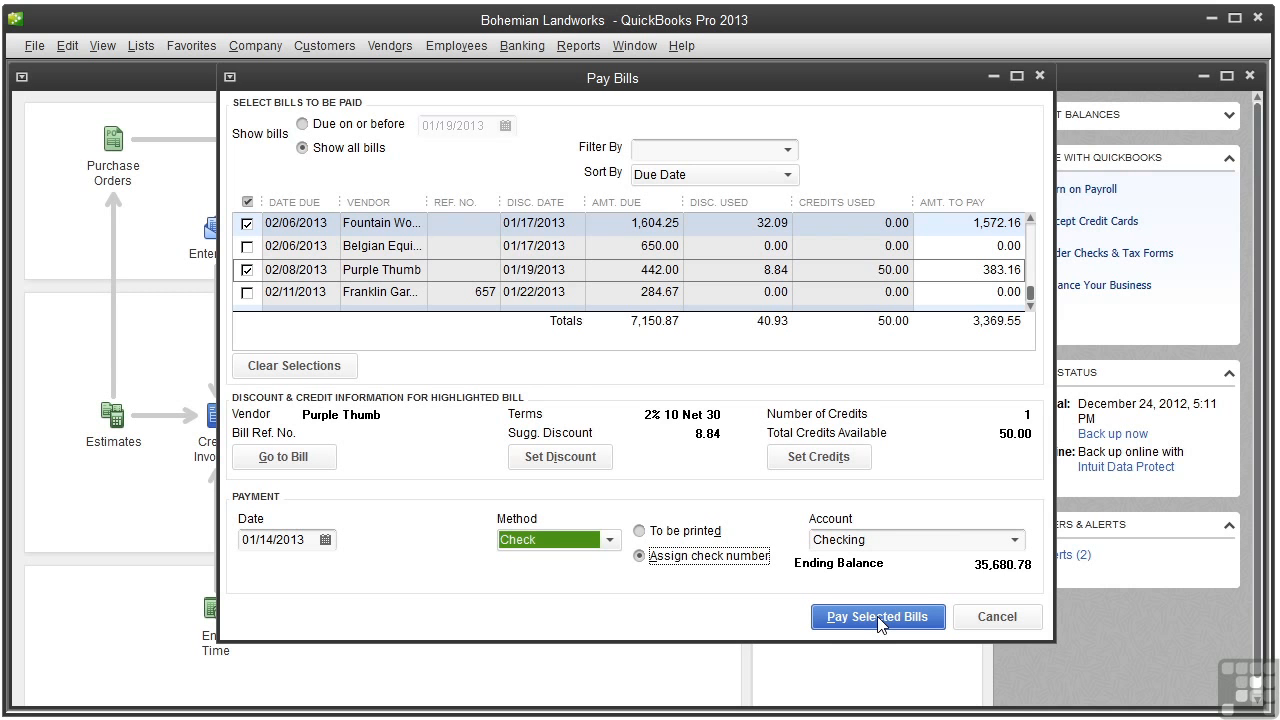
pyautogui.click(640, 532)
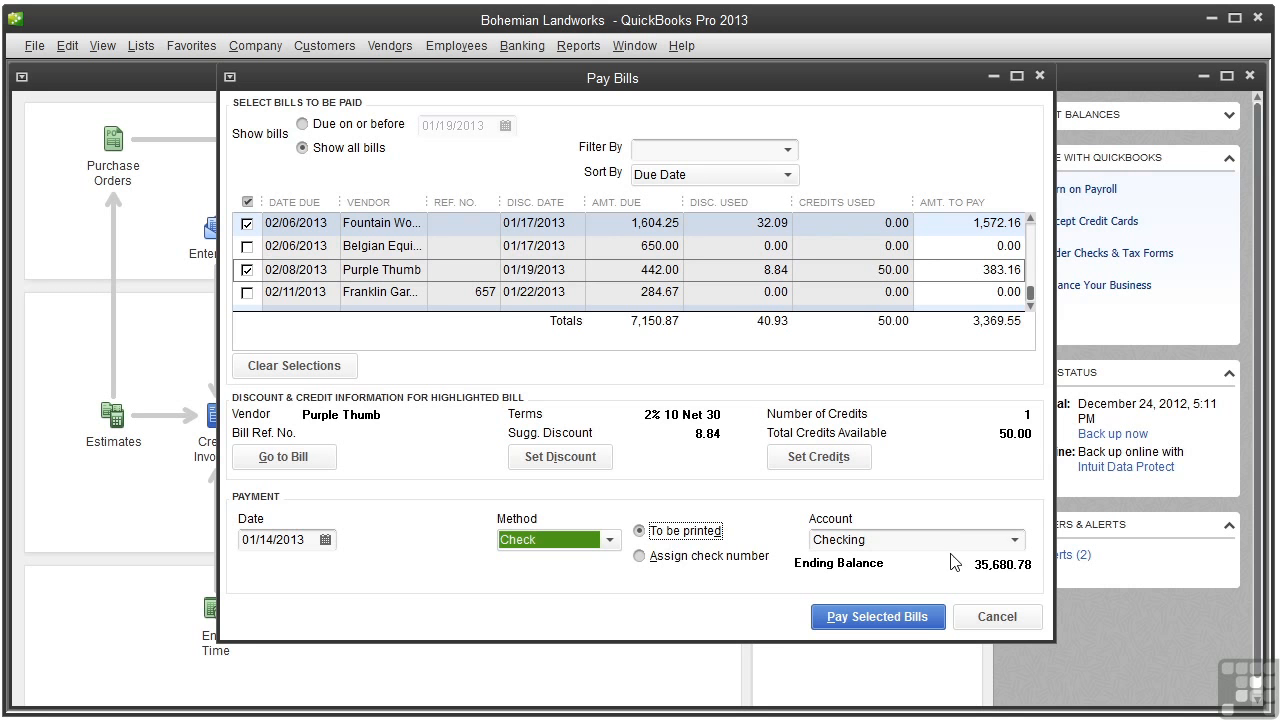
pyautogui.click(880, 617)
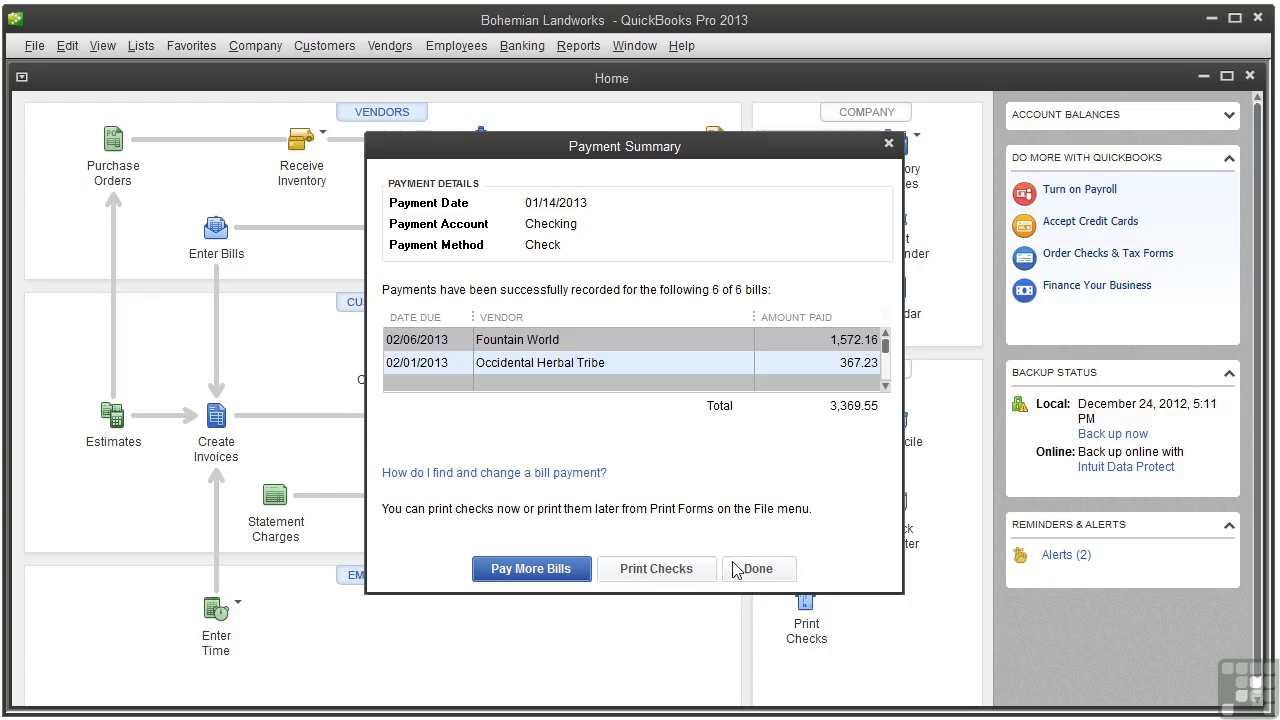
pyautogui.click(760, 575)
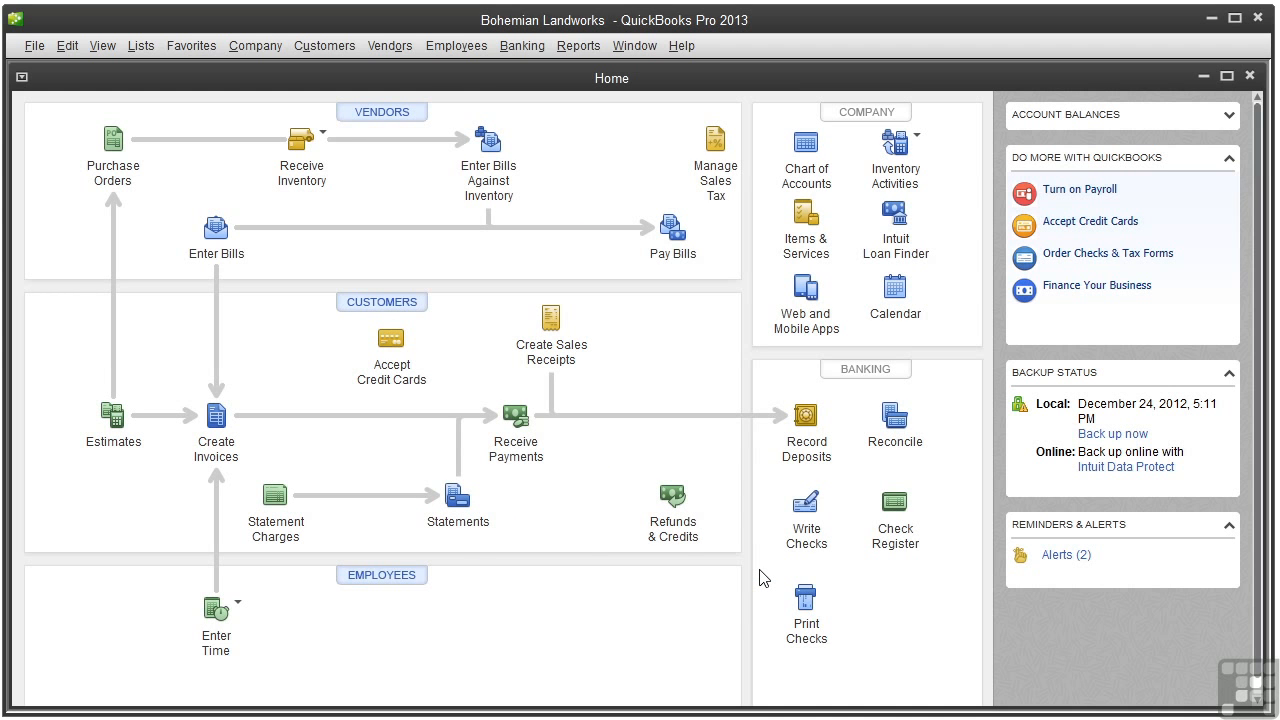